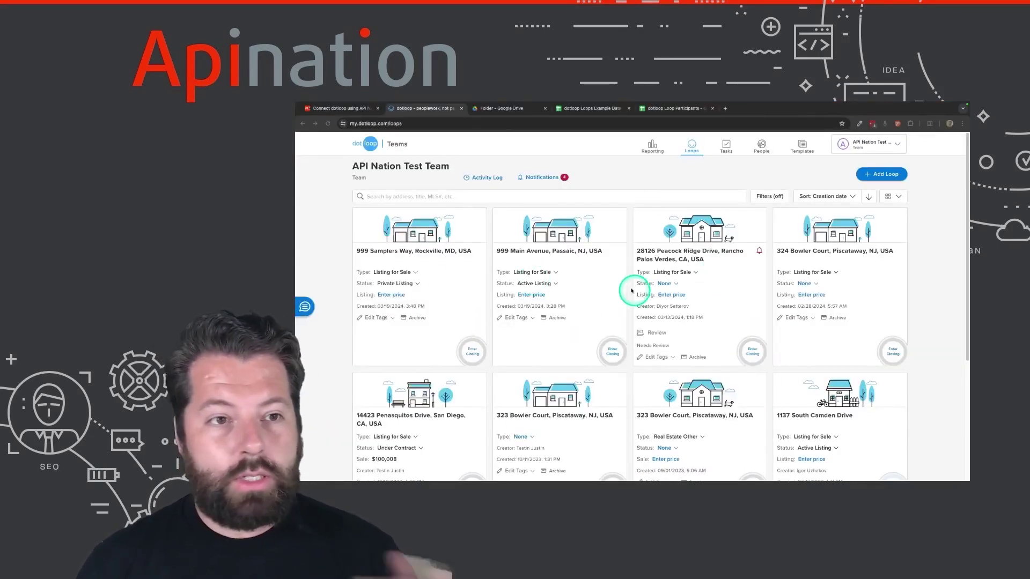
- Browse Drive from Default Profile into the 999 Elm Street loop's Folder, then view Loops Example Data
{"action": "left_click", "coordinate": [496, 109]}
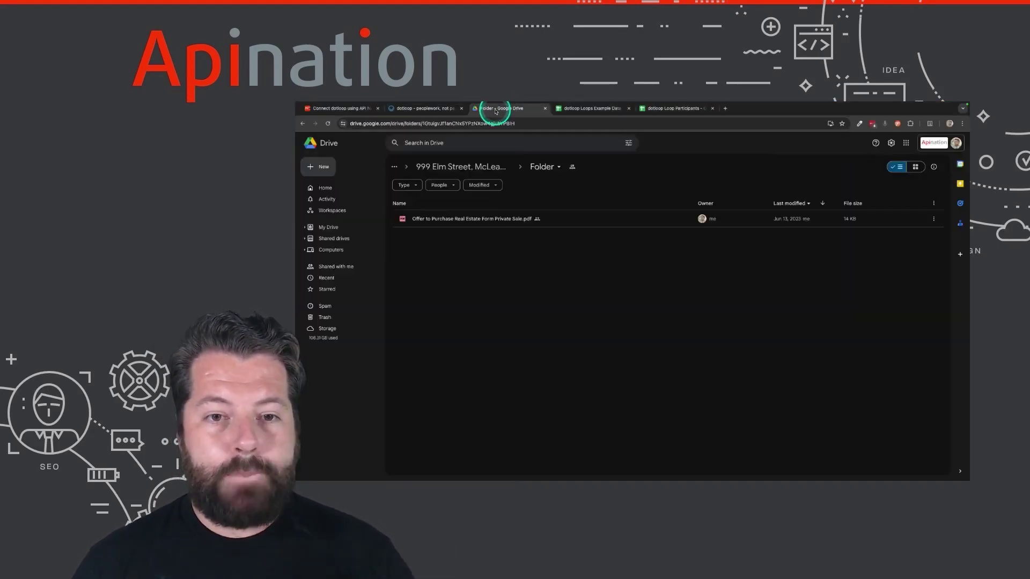
{"action": "left_click", "coordinate": [515, 166]}
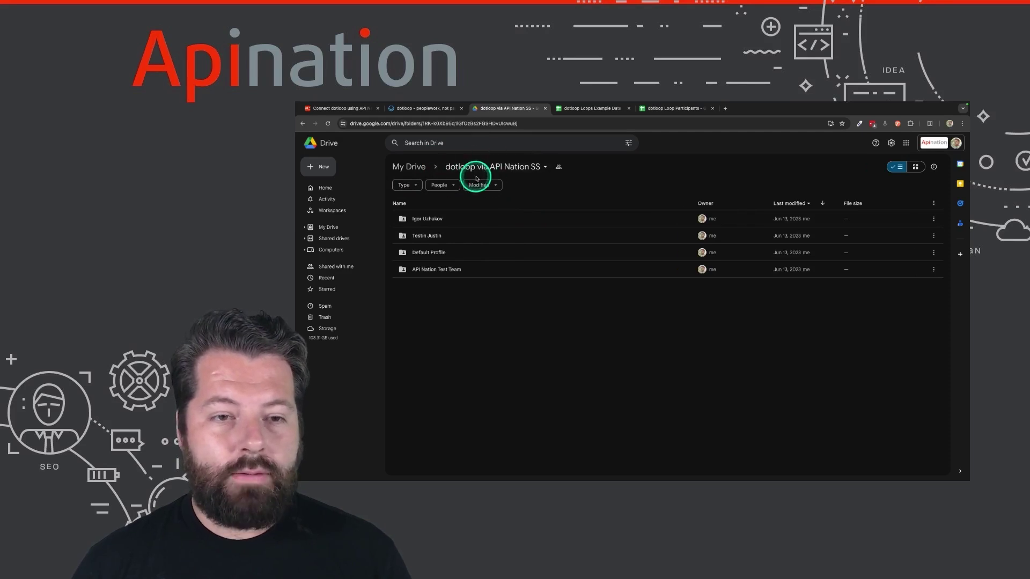
{"action": "double_click", "coordinate": [429, 261]}
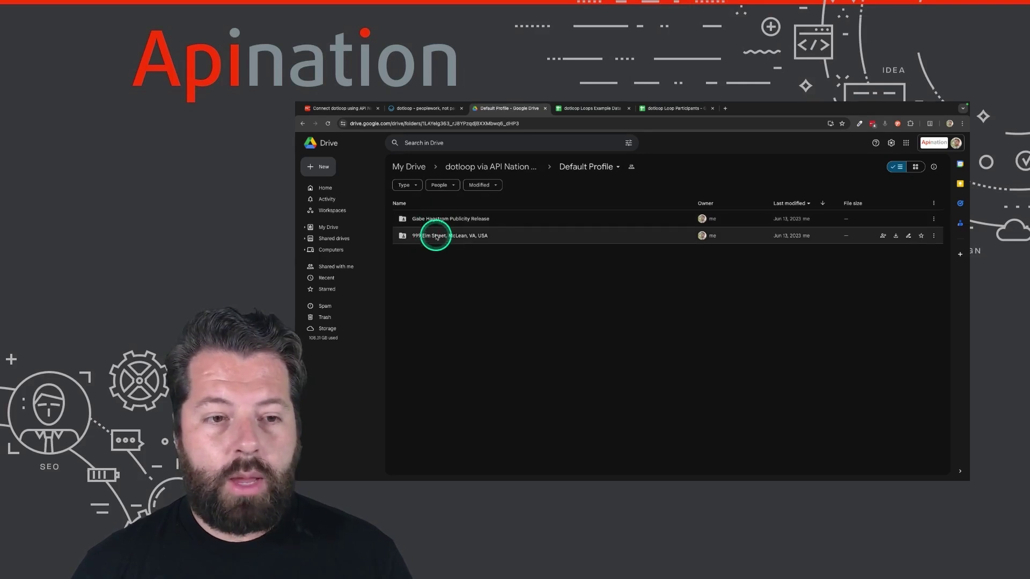
{"action": "double_click", "coordinate": [436, 237]}
{"action": "left_click", "coordinate": [430, 222]}
{"action": "double_click", "coordinate": [430, 222]}
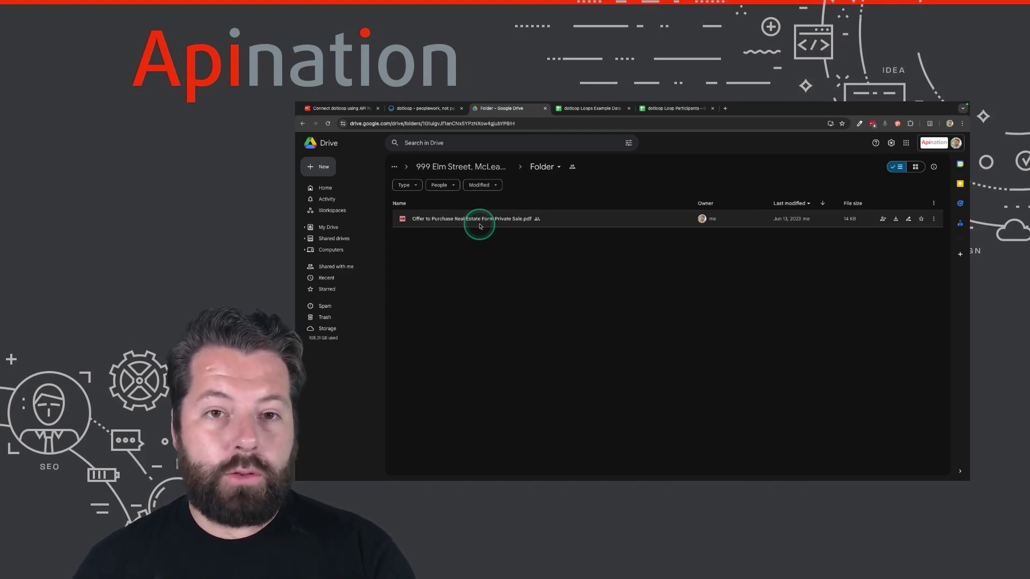
{"action": "left_click", "coordinate": [598, 109]}
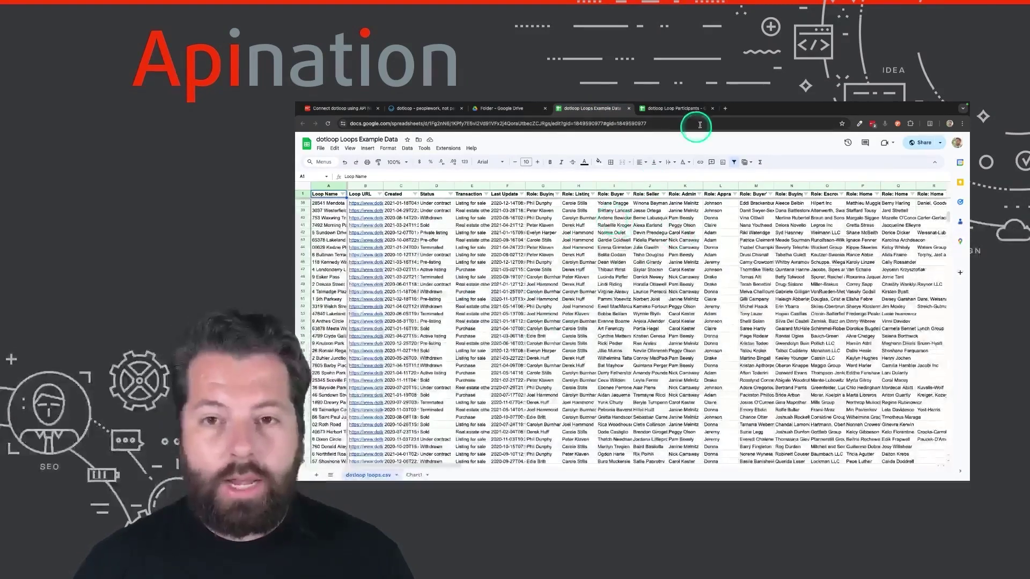
- Switch to the dotloop Loop Participants spreadsheet
{"action": "left_click", "coordinate": [661, 109]}
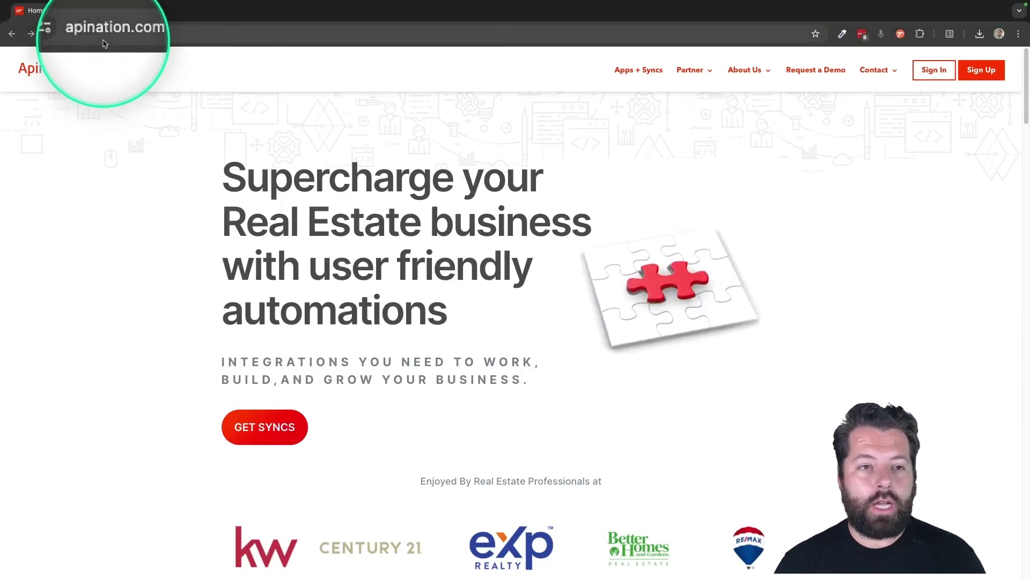
- From GET SYNCS, sign in to an existing API Nation account using Google
{"action": "left_click", "coordinate": [255, 439]}
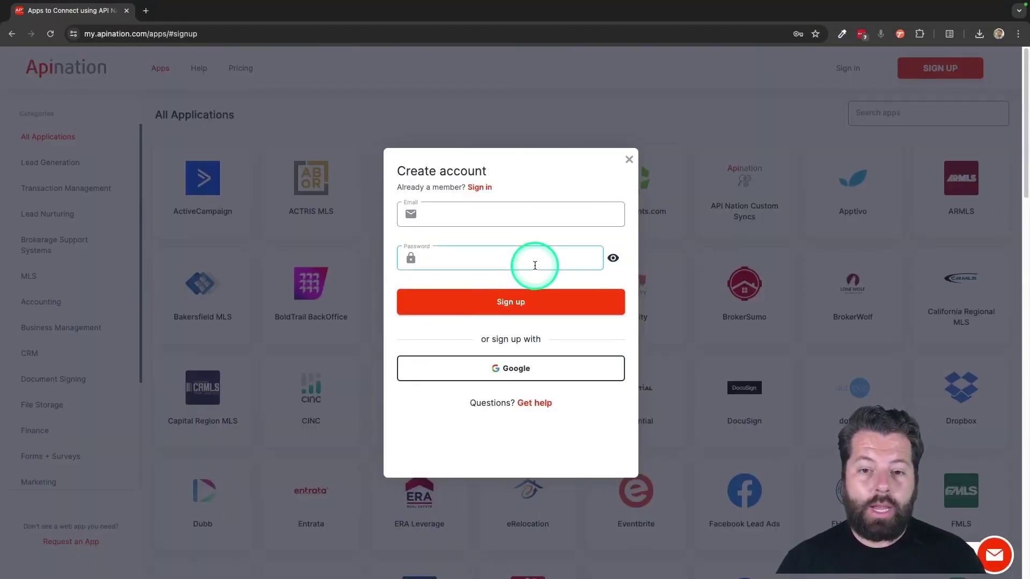
{"action": "left_click", "coordinate": [513, 311]}
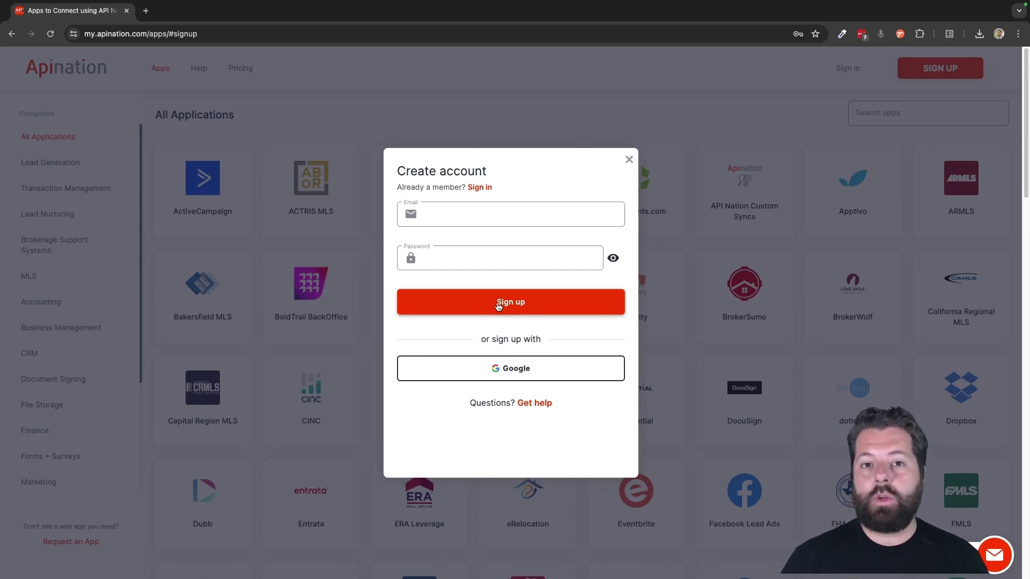
{"action": "left_click", "coordinate": [497, 258]}
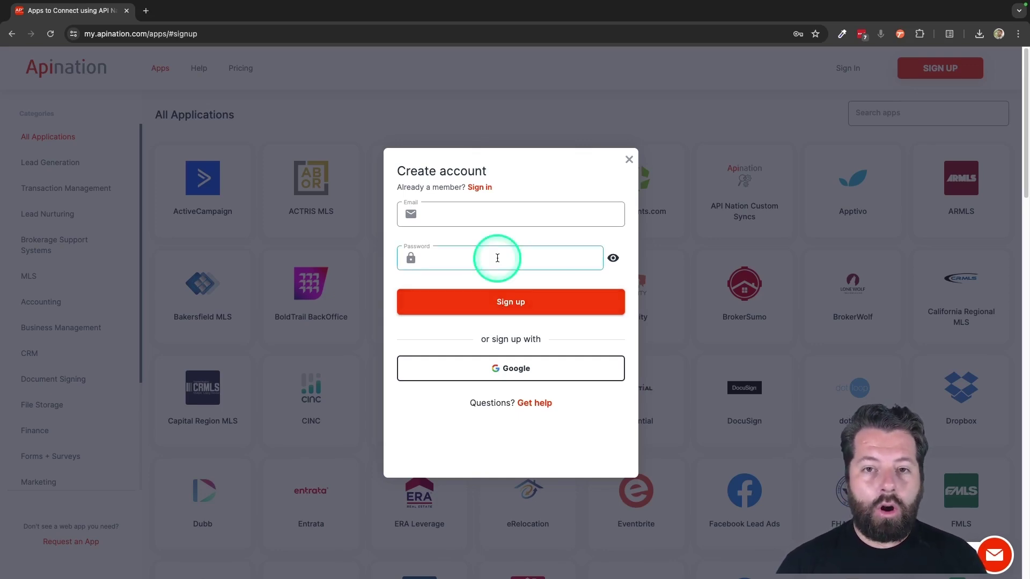
{"action": "left_click", "coordinate": [476, 189]}
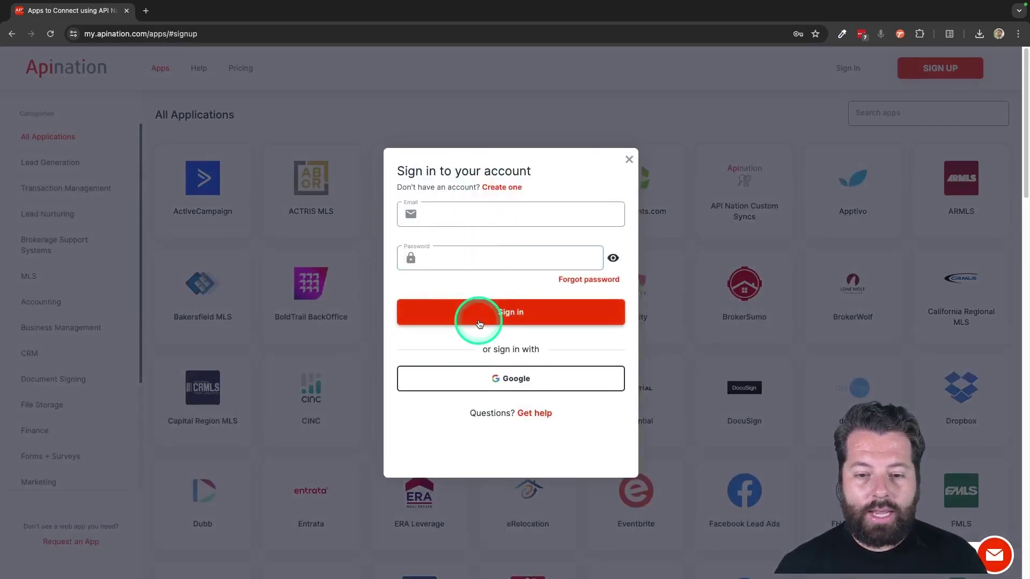
{"action": "left_click", "coordinate": [517, 382]}
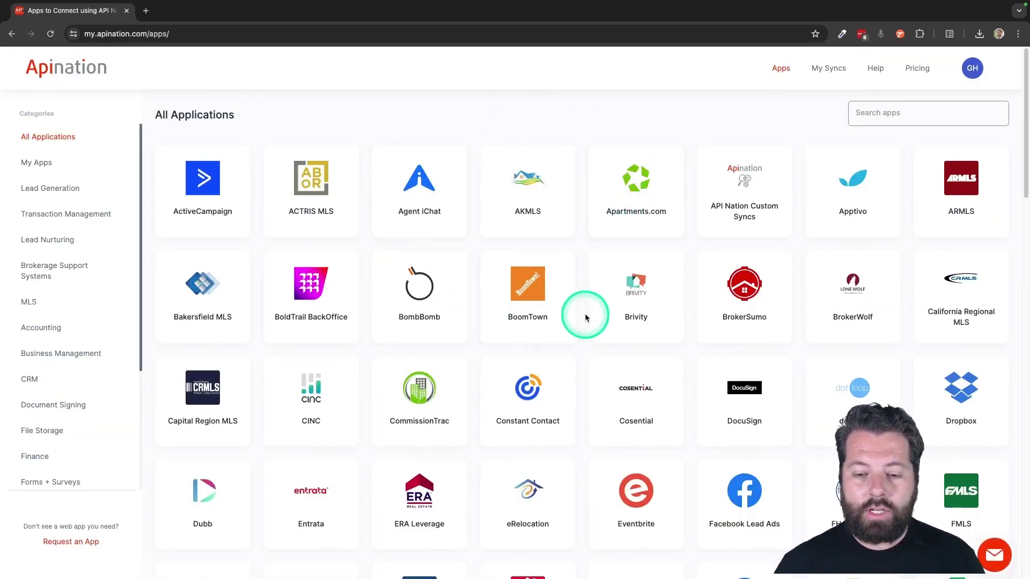
- Open the dotloop integrations page and pick Google Drive as the sync partner
{"action": "scroll", "coordinate": [582, 402], "scroll_direction": "down", "scroll_amount": 2}
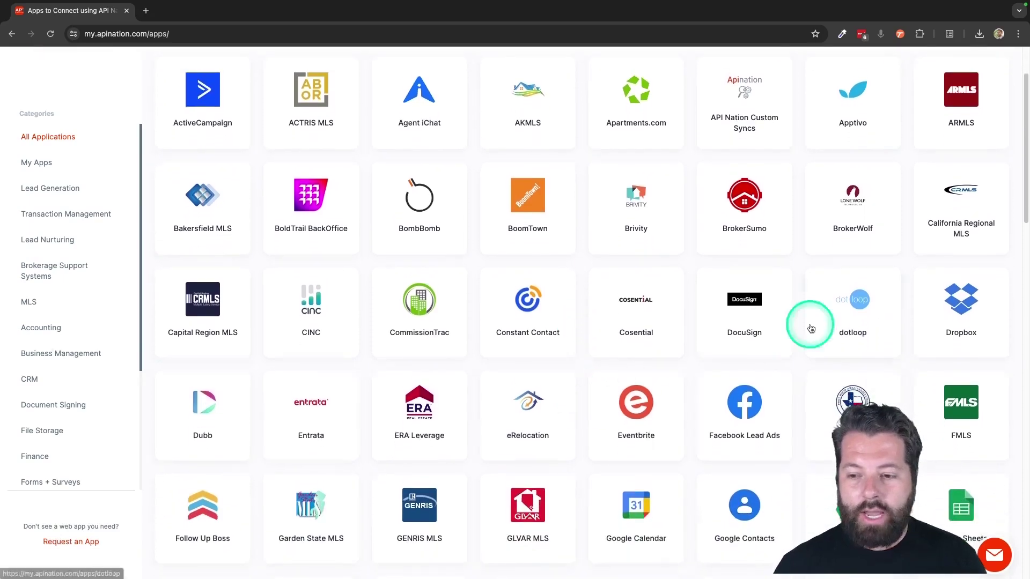
{"action": "scroll", "coordinate": [843, 317], "scroll_direction": "down", "scroll_amount": 1}
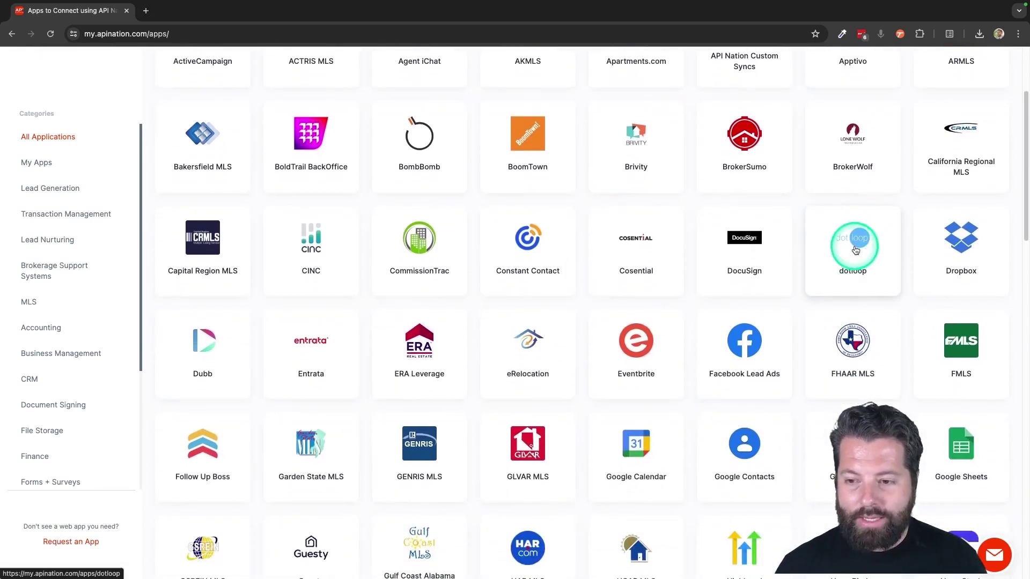
{"action": "left_click", "coordinate": [855, 250]}
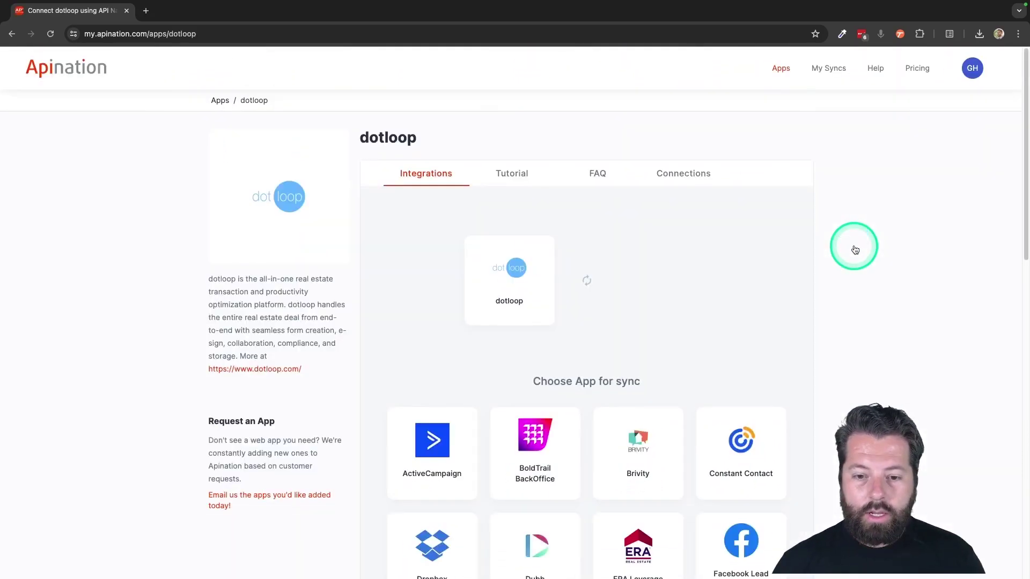
{"action": "scroll", "coordinate": [602, 311], "scroll_direction": "down", "scroll_amount": 4}
{"action": "scroll", "coordinate": [543, 536], "scroll_direction": "down", "scroll_amount": 5}
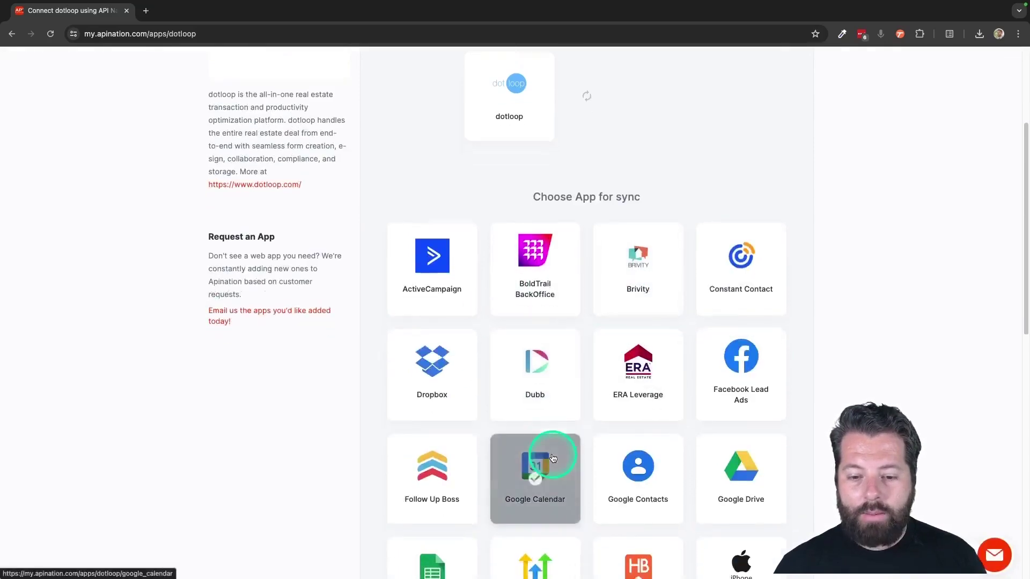
{"action": "scroll", "coordinate": [552, 457], "scroll_direction": "down", "scroll_amount": 5}
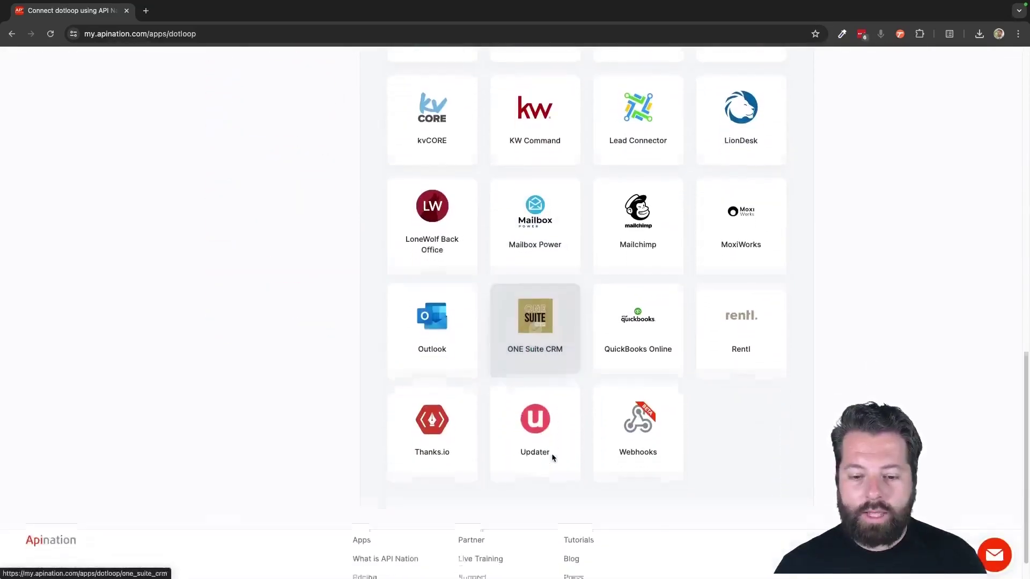
{"action": "scroll", "coordinate": [551, 455], "scroll_direction": "up", "scroll_amount": 7}
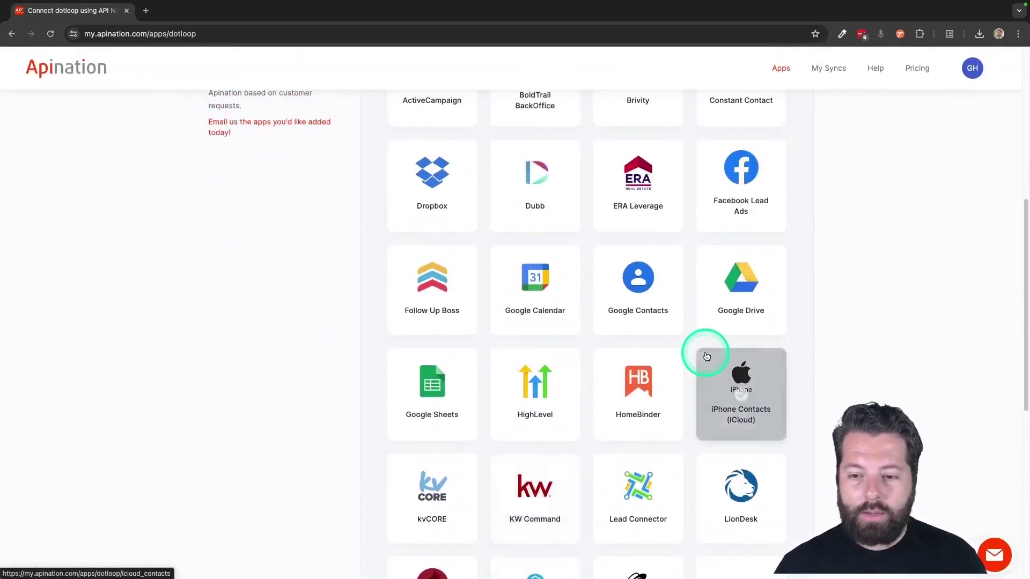
{"action": "left_click", "coordinate": [708, 296]}
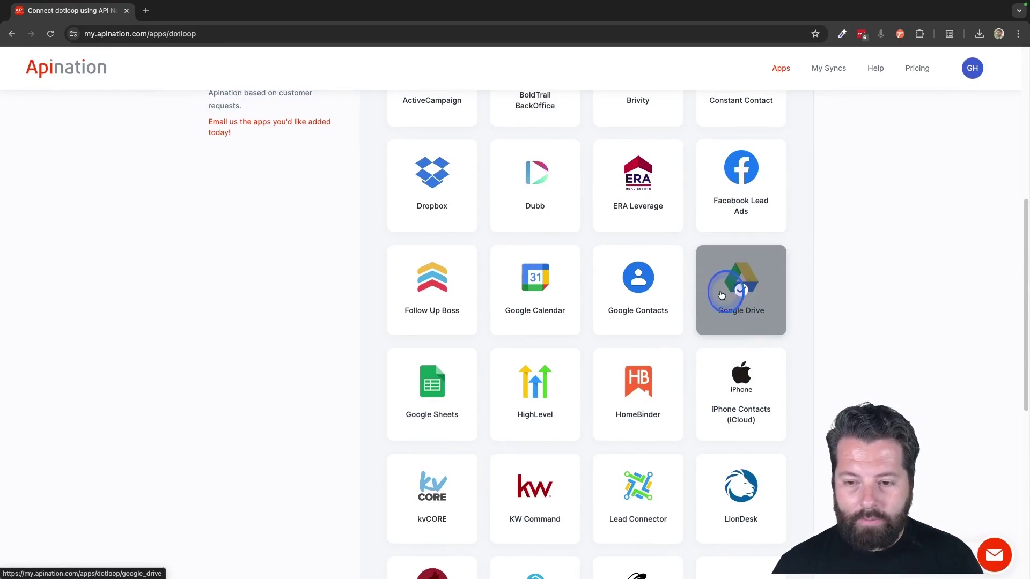
{"action": "left_click", "coordinate": [544, 344]}
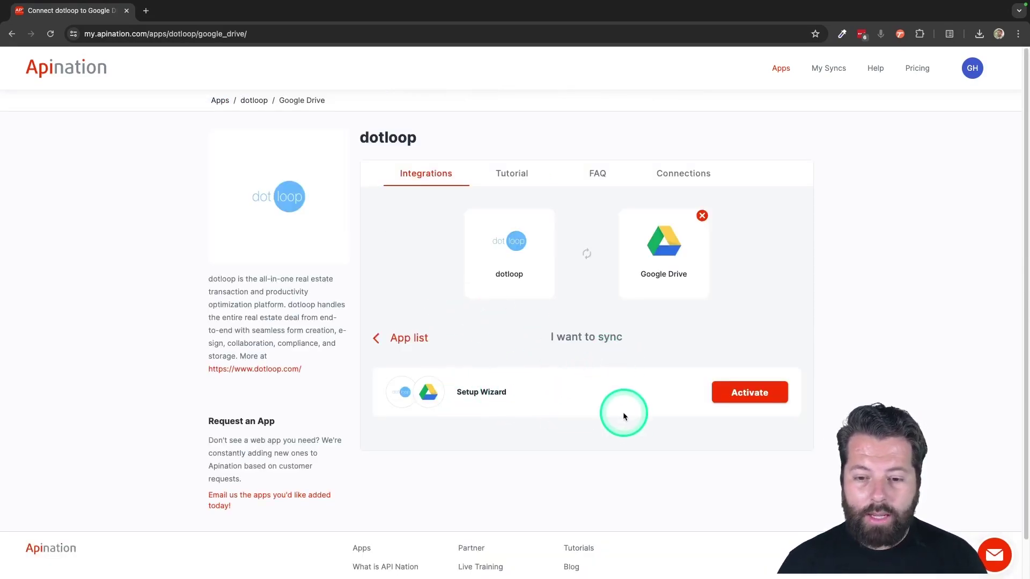
- Start the dotloop to Google Drive wizard and select the saved dotloop account
{"action": "left_click", "coordinate": [738, 395]}
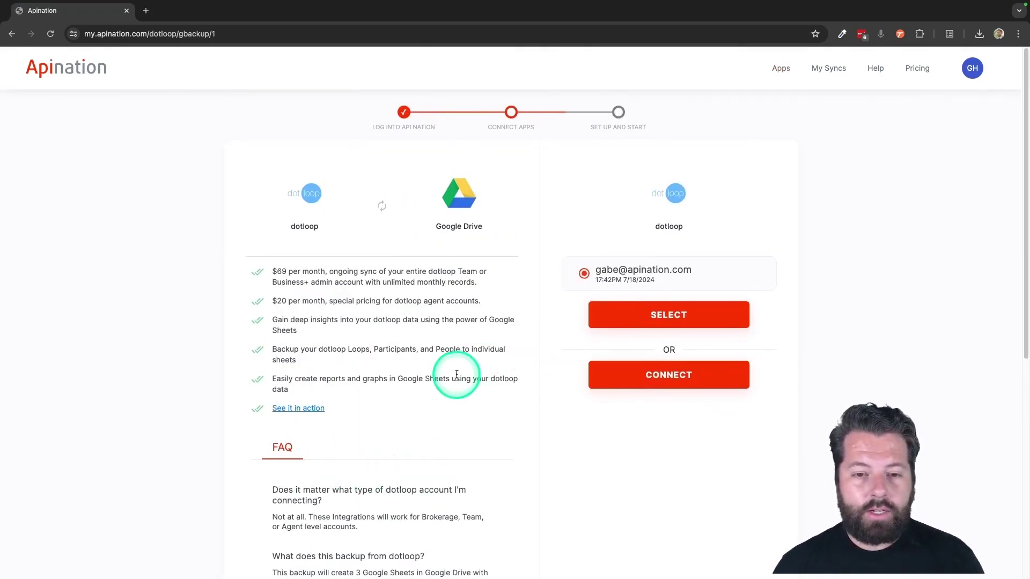
{"action": "scroll", "coordinate": [456, 374], "scroll_direction": "down", "scroll_amount": 2}
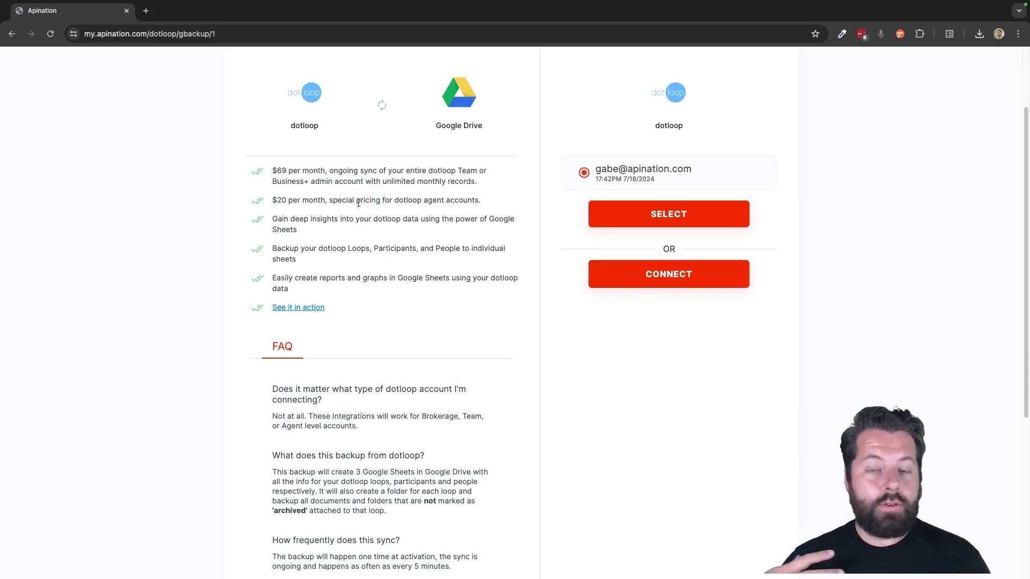
{"action": "scroll", "coordinate": [465, 273], "scroll_direction": "up", "scroll_amount": 2}
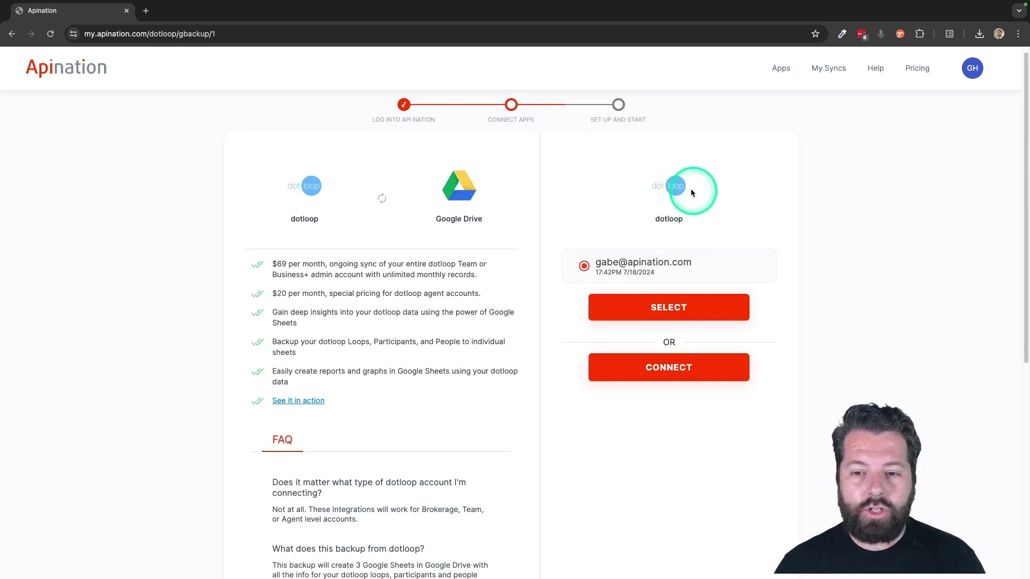
{"action": "left_click", "coordinate": [664, 371]}
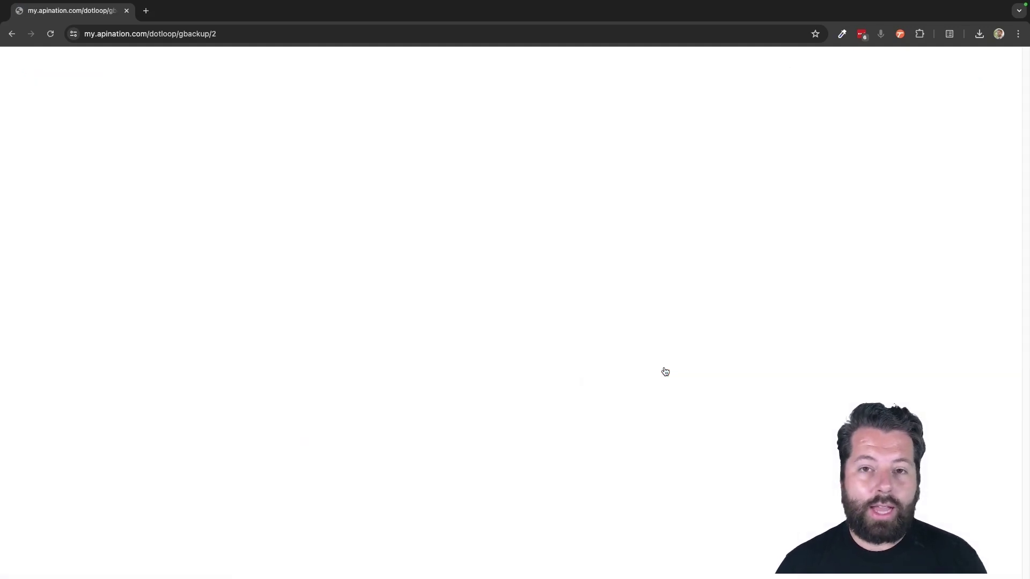
{"action": "left_click", "coordinate": [643, 321]}
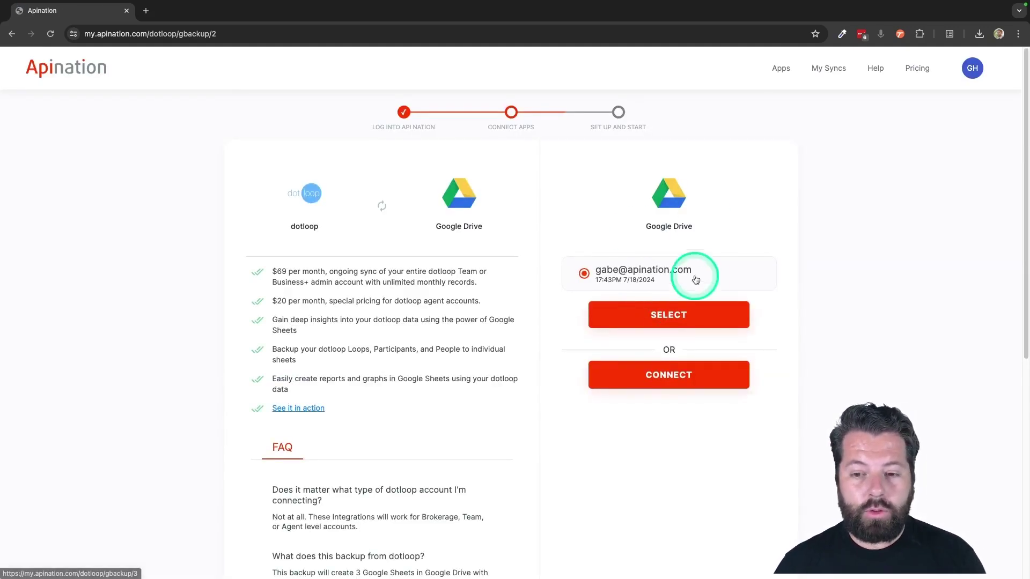
- Connect the Google account and allow API Nation Sync access to Google Drive
{"action": "left_click", "coordinate": [663, 377]}
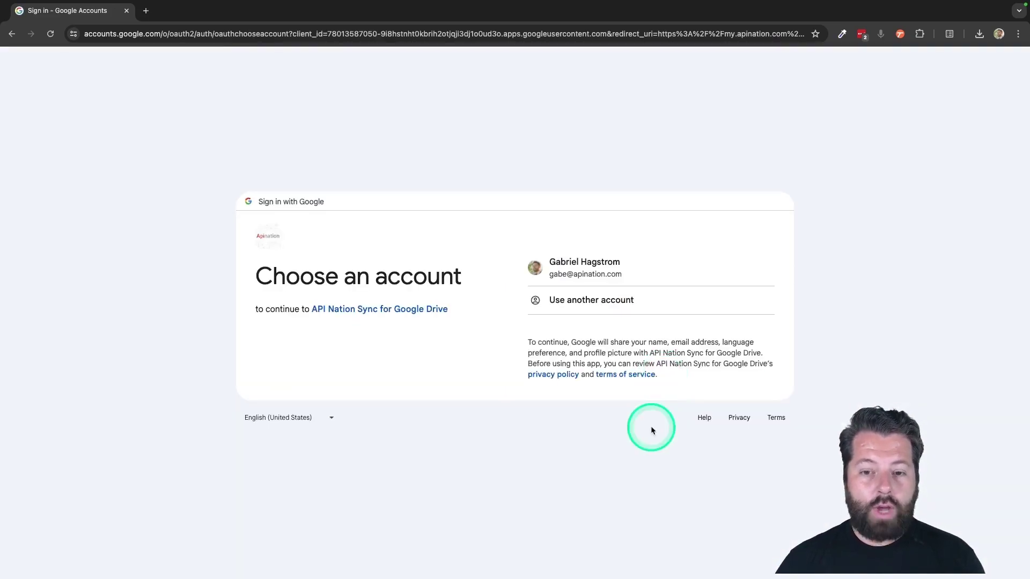
{"action": "left_click", "coordinate": [594, 271]}
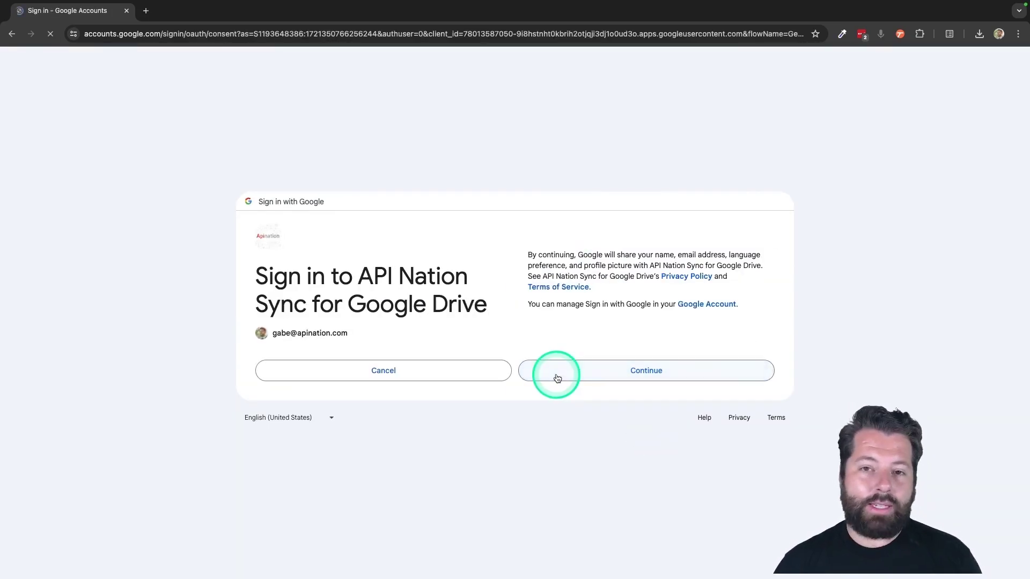
{"action": "left_click", "coordinate": [558, 378]}
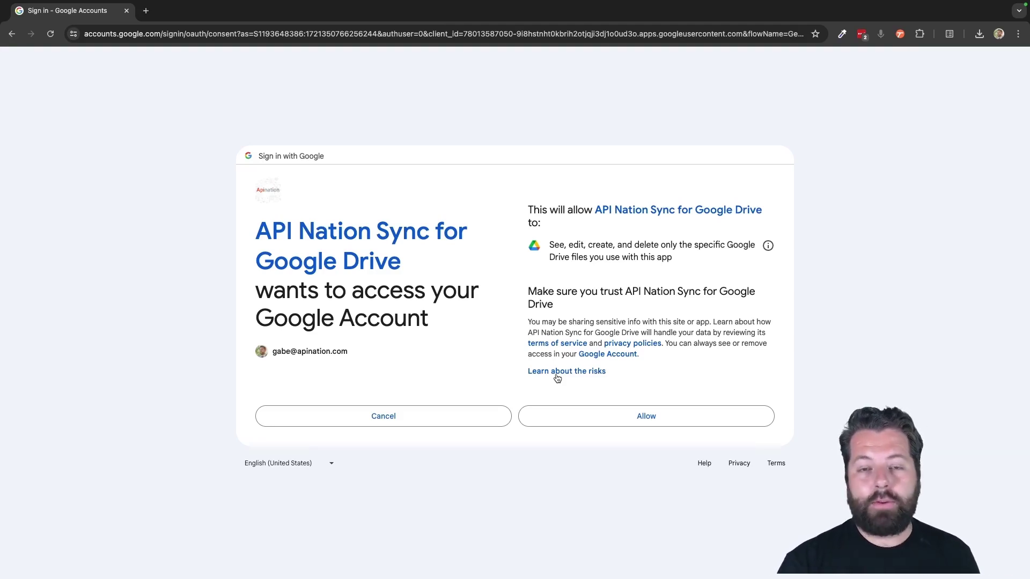
{"action": "left_click", "coordinate": [596, 427]}
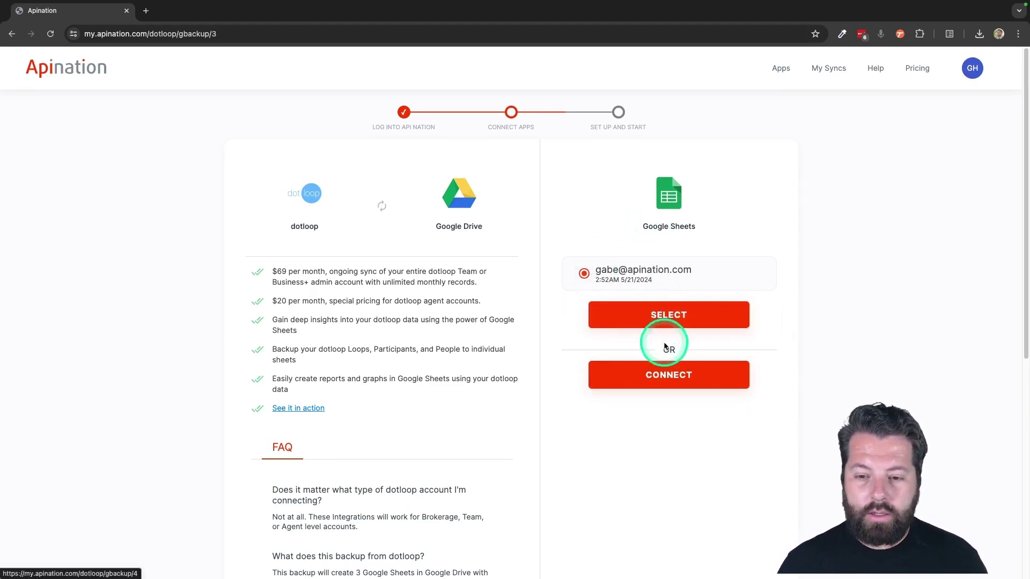
- Select the existing Google Sheets account and keep dotloop profiles set to All profiles
{"action": "left_click", "coordinate": [444, 238]}
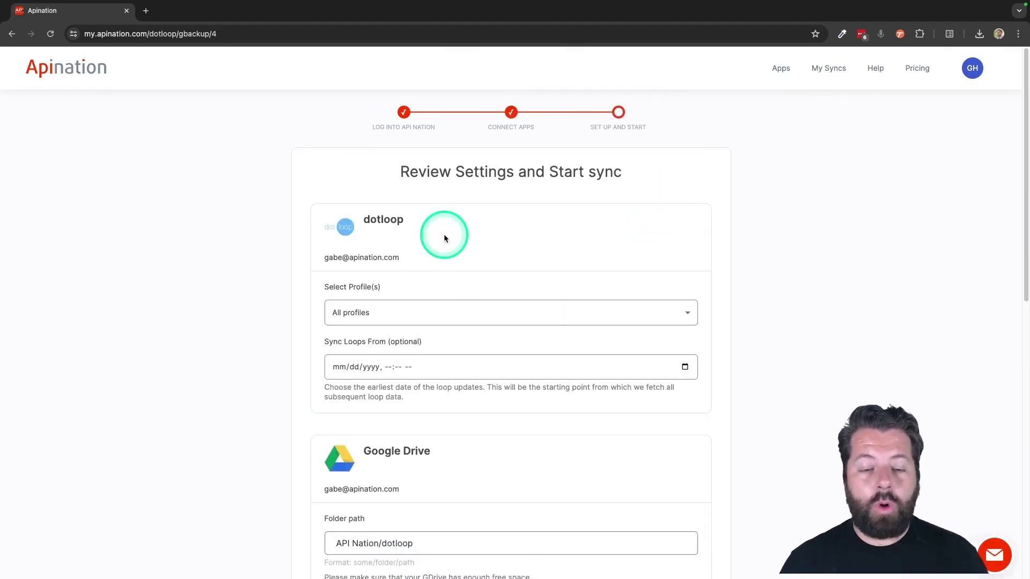
{"action": "scroll", "coordinate": [444, 236], "scroll_direction": "down", "scroll_amount": 1}
{"action": "left_click", "coordinate": [341, 260]}
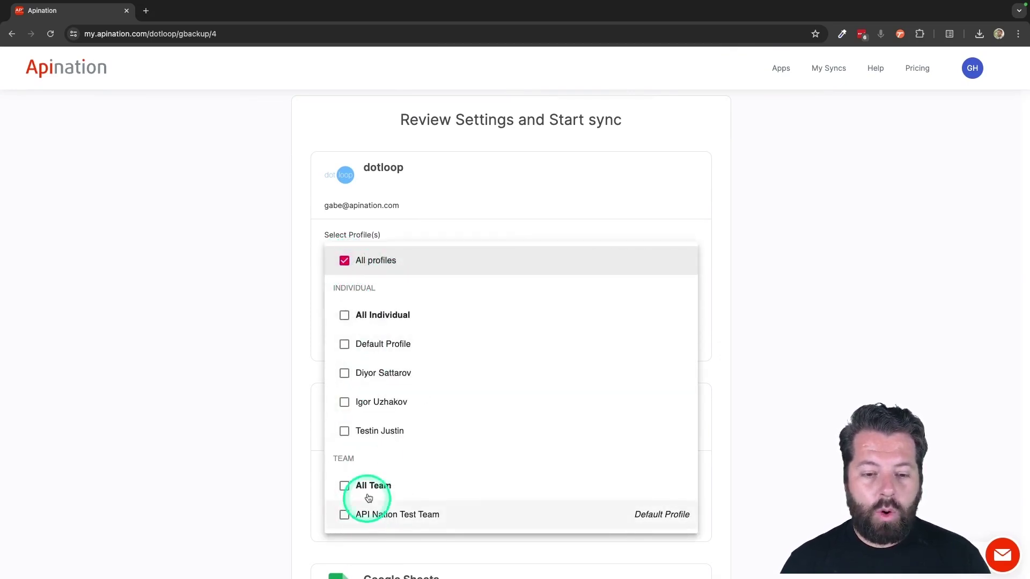
{"action": "left_click", "coordinate": [365, 409]}
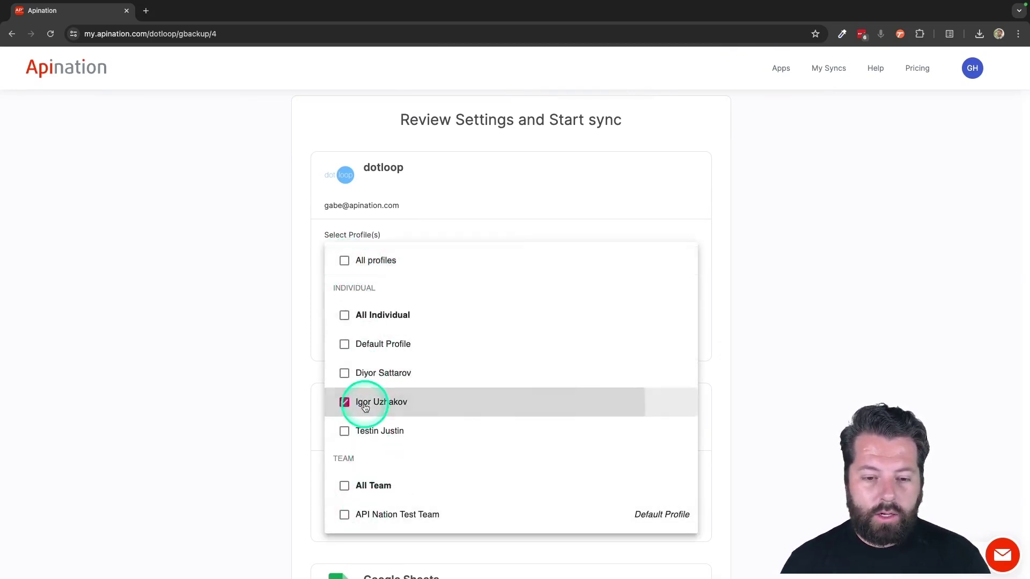
{"action": "left_click", "coordinate": [344, 262]}
{"action": "left_click", "coordinate": [274, 294]}
- Clear the sync start date so no start date is set
{"action": "scroll", "coordinate": [376, 268], "scroll_direction": "down", "scroll_amount": 2}
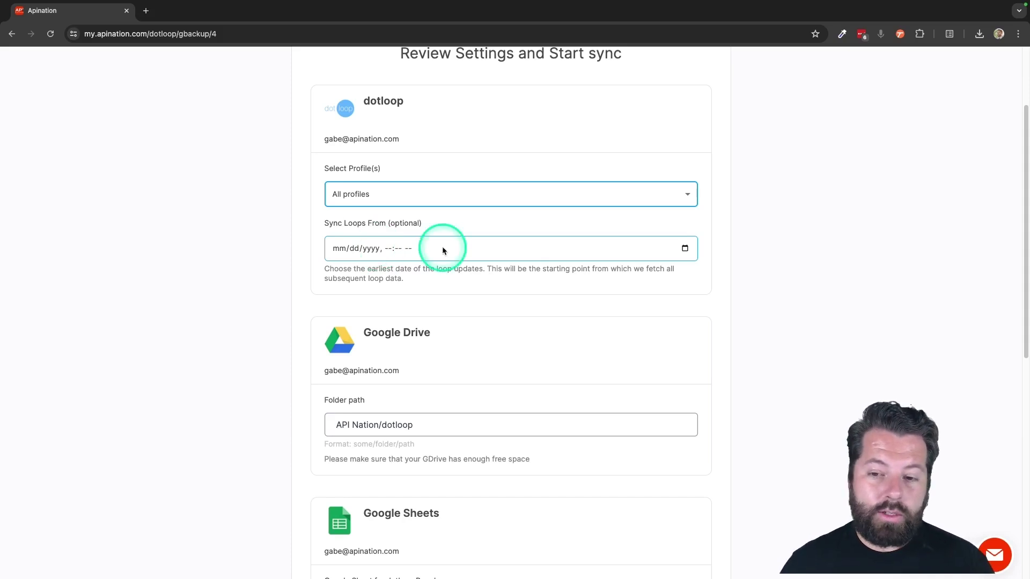
{"action": "left_click", "coordinate": [685, 248]}
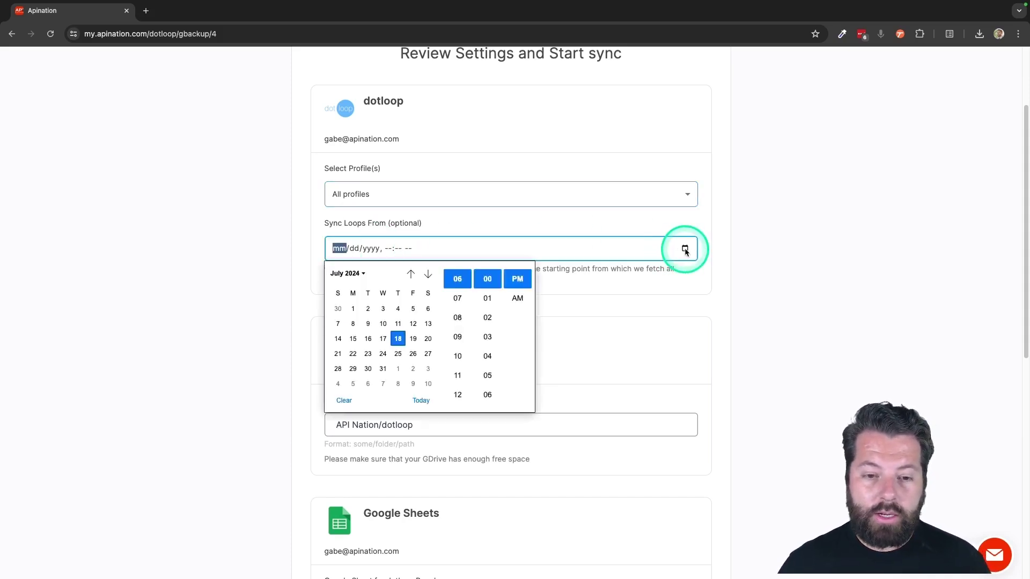
{"action": "left_click", "coordinate": [382, 338]}
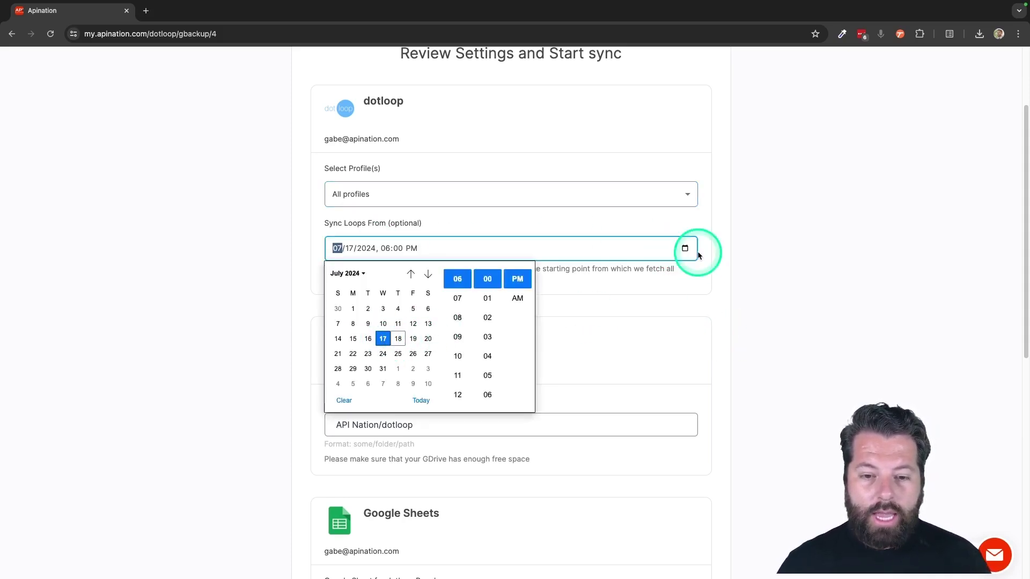
{"action": "left_click", "coordinate": [344, 400]}
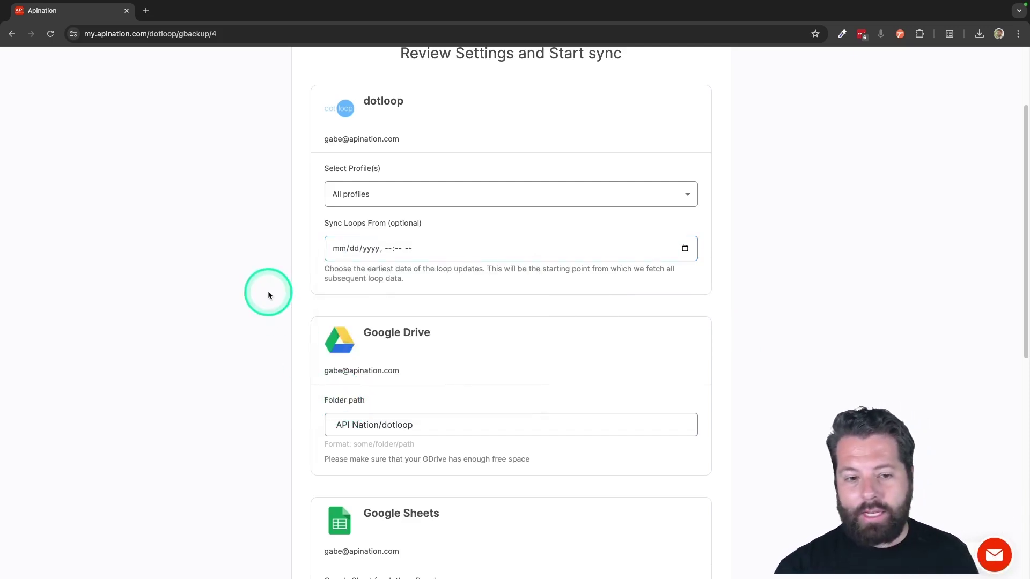
- Replace the Drive folder path API Nation/dotloop with 'Main Street Office Backup dotloop'
{"action": "scroll", "coordinate": [268, 293], "scroll_direction": "down", "scroll_amount": 3}
{"action": "left_click", "coordinate": [356, 267]}
{"action": "left_click", "coordinate": [337, 280]}
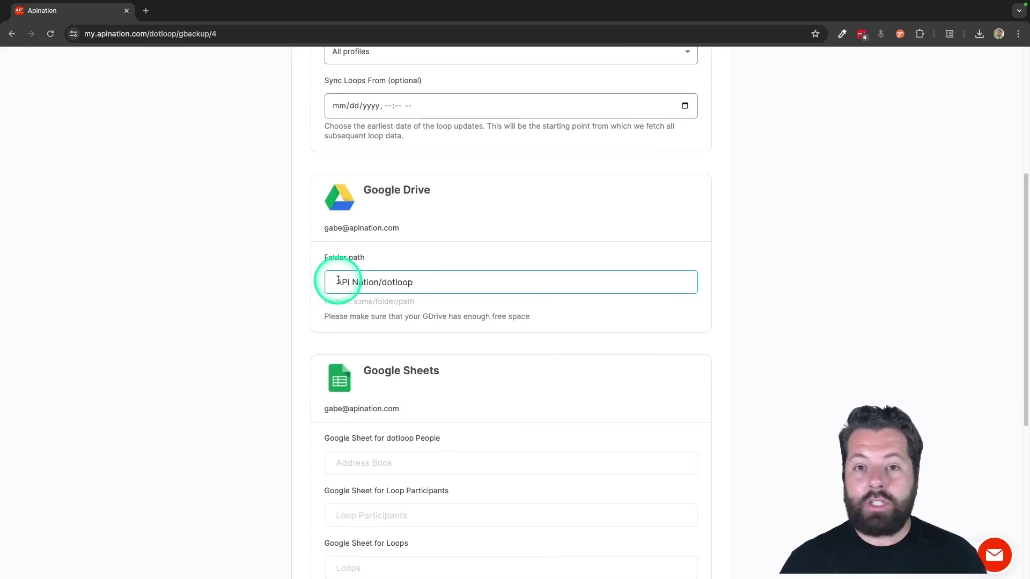
{"action": "left_click_drag", "start_coordinate": [337, 282], "coordinate": [380, 286]}
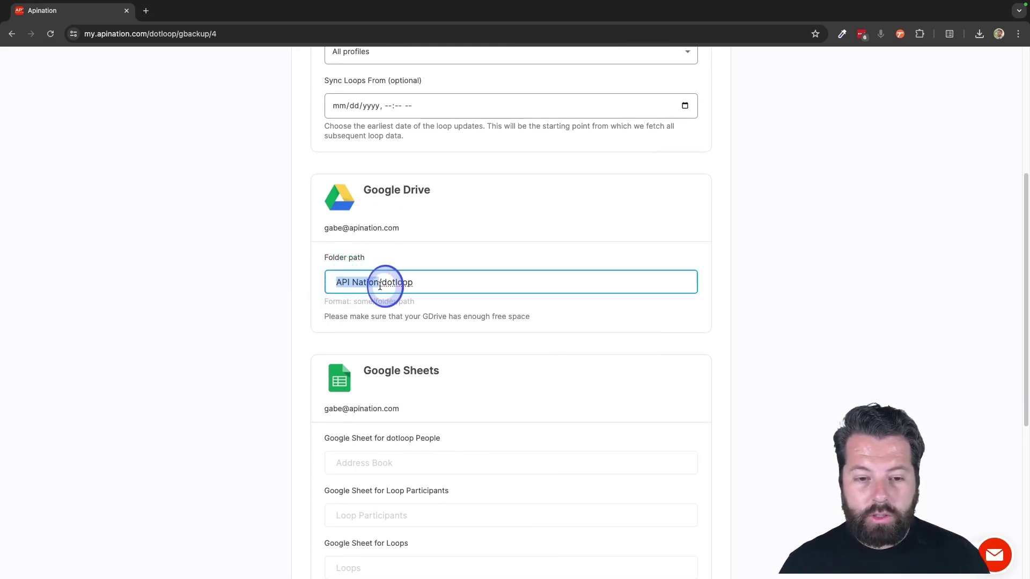
{"action": "left_click", "coordinate": [379, 286]}
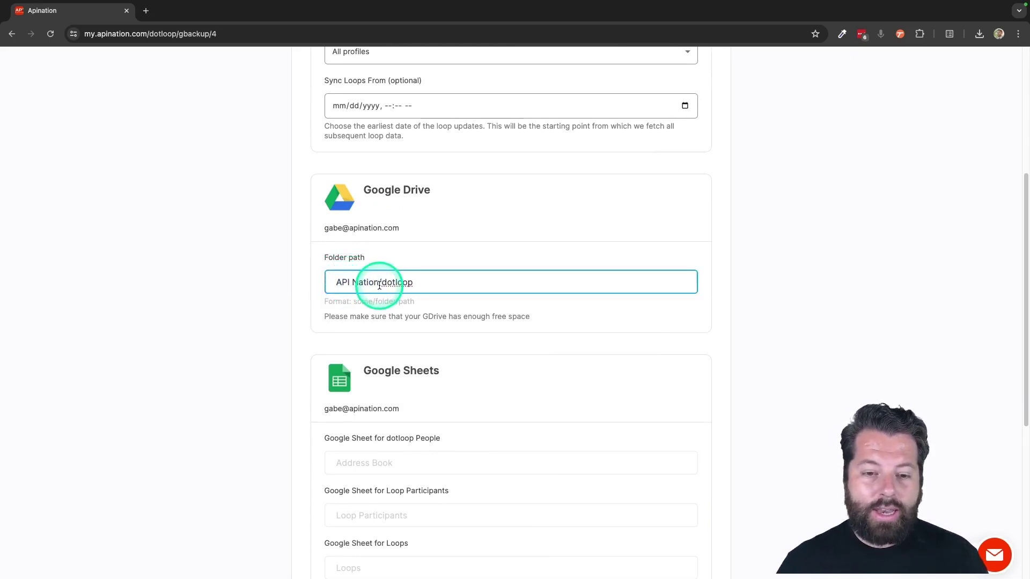
{"action": "left_click_drag", "start_coordinate": [381, 285], "coordinate": [465, 285]}
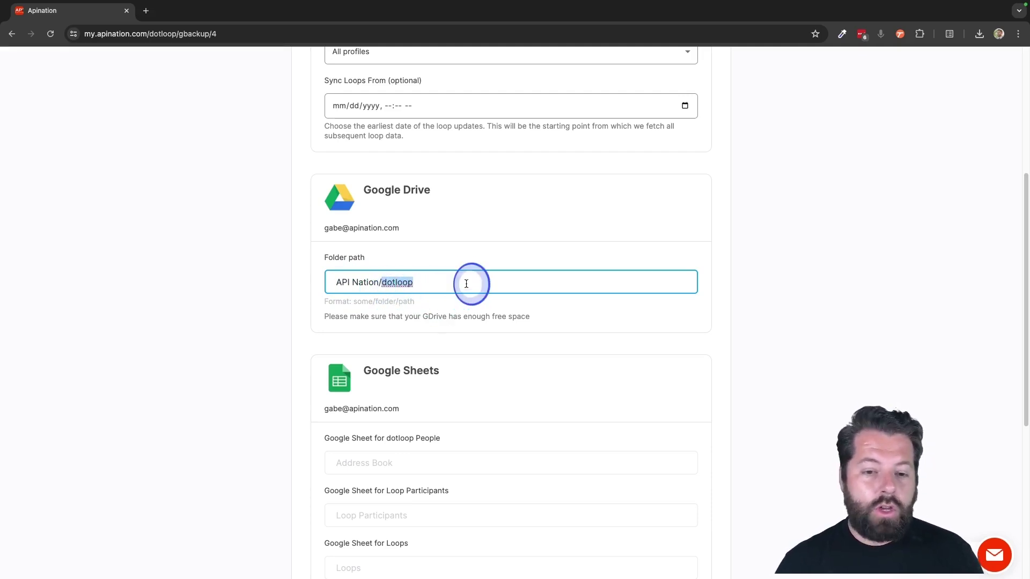
{"action": "triple_click", "coordinate": [467, 283]}
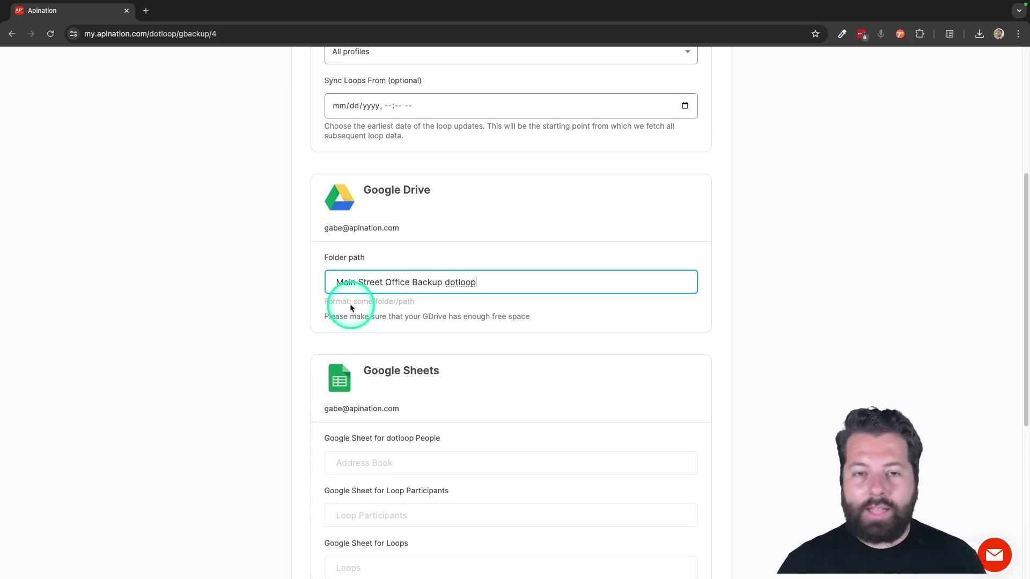
{"action": "scroll", "coordinate": [312, 354], "scroll_direction": "down", "scroll_amount": 3}
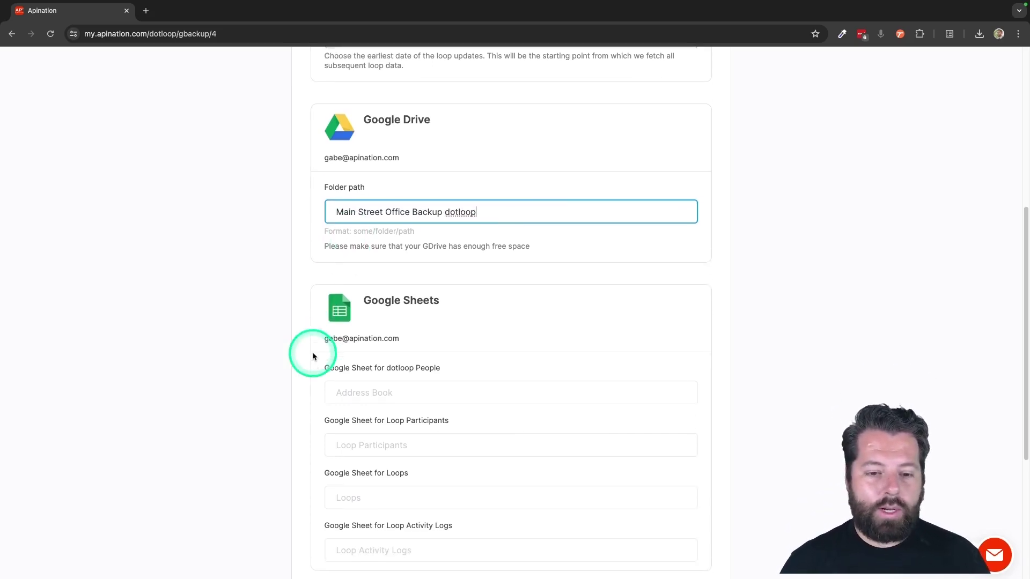
{"action": "scroll", "coordinate": [382, 313], "scroll_direction": "up", "scroll_amount": 3}
{"action": "scroll", "coordinate": [391, 287], "scroll_direction": "down", "scroll_amount": 2}
{"action": "left_click", "coordinate": [369, 331]}
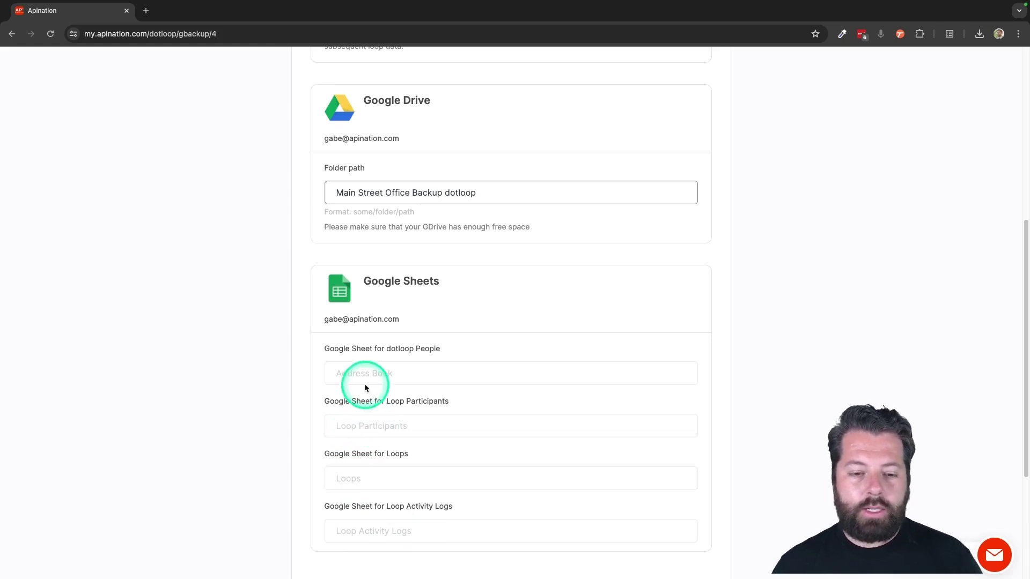
{"action": "scroll", "coordinate": [464, 424], "scroll_direction": "down", "scroll_amount": 2}
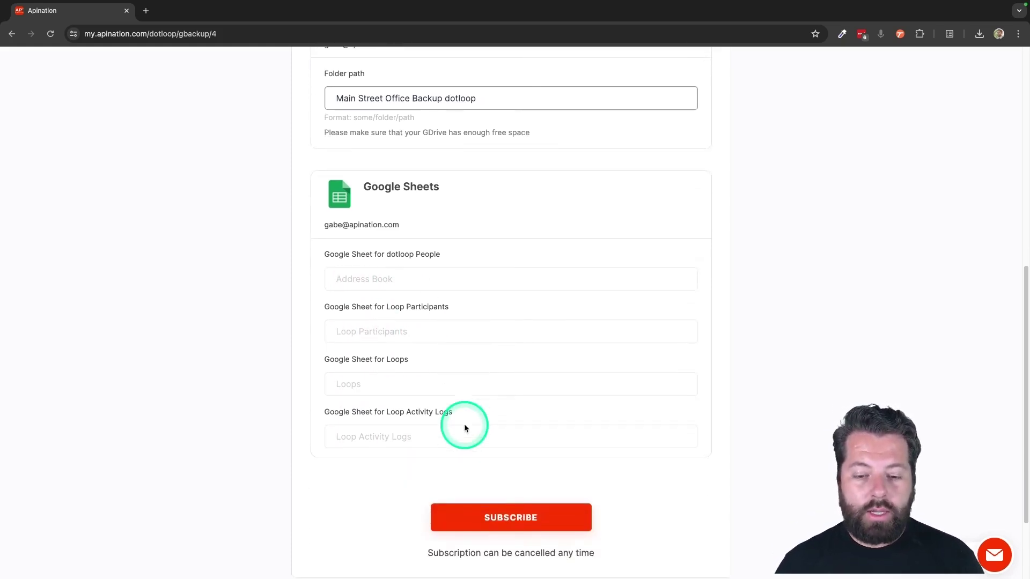